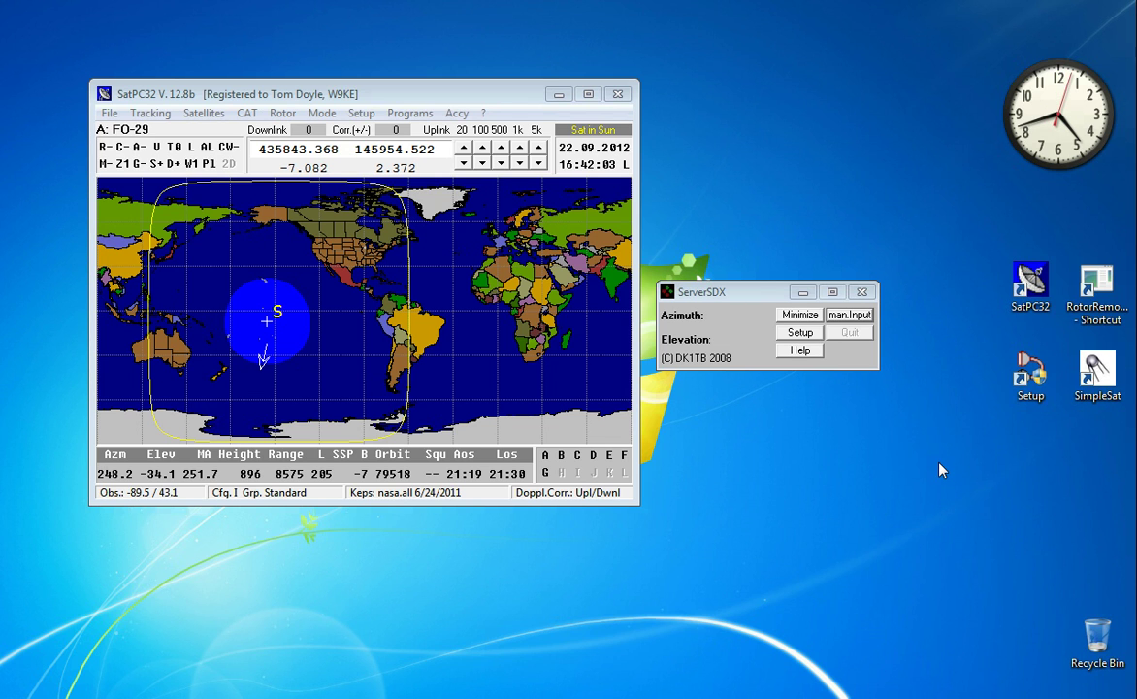
# Open the com0com setup, review the COM6–COM5 virtual port pair with its Ports class options, and close it.
pyautogui.doubleClick(1046, 382)
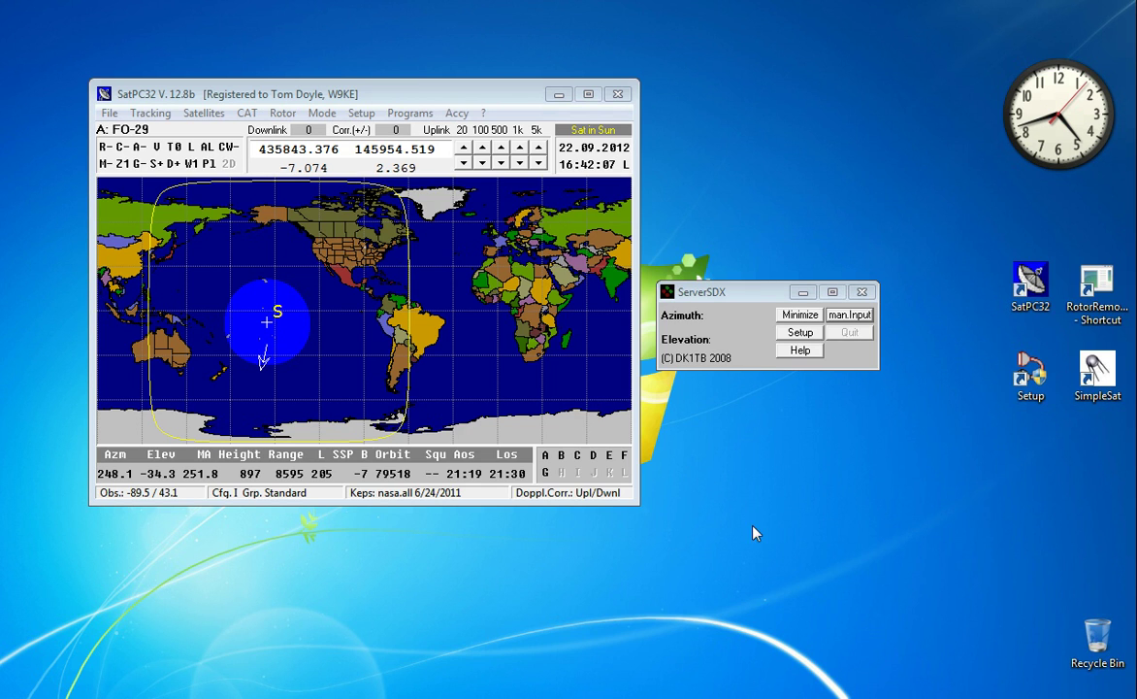
pyautogui.moveTo(648, 165); pyautogui.dragTo(650, 142)
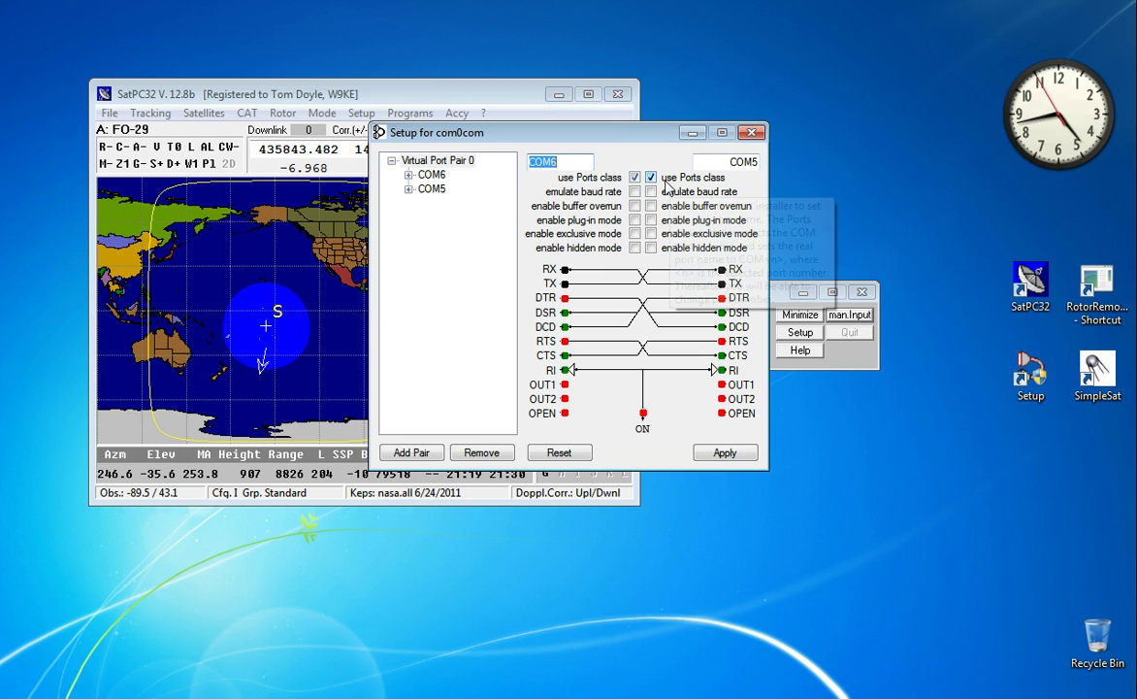
pyautogui.moveTo(666, 190)
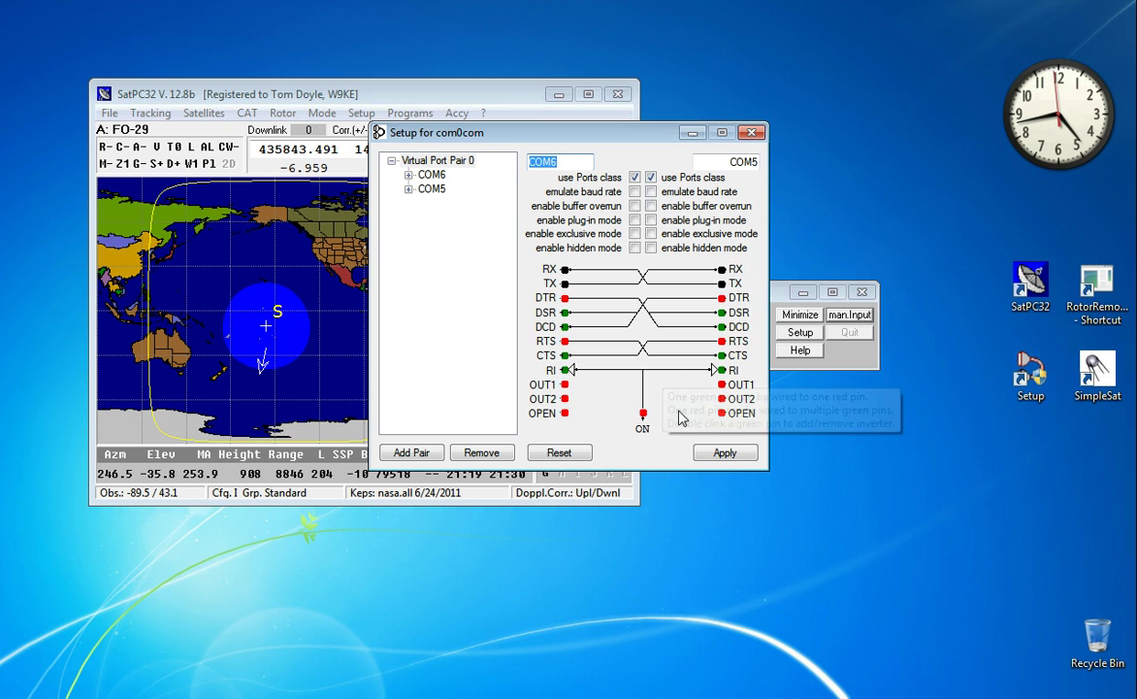
pyautogui.click(753, 136)
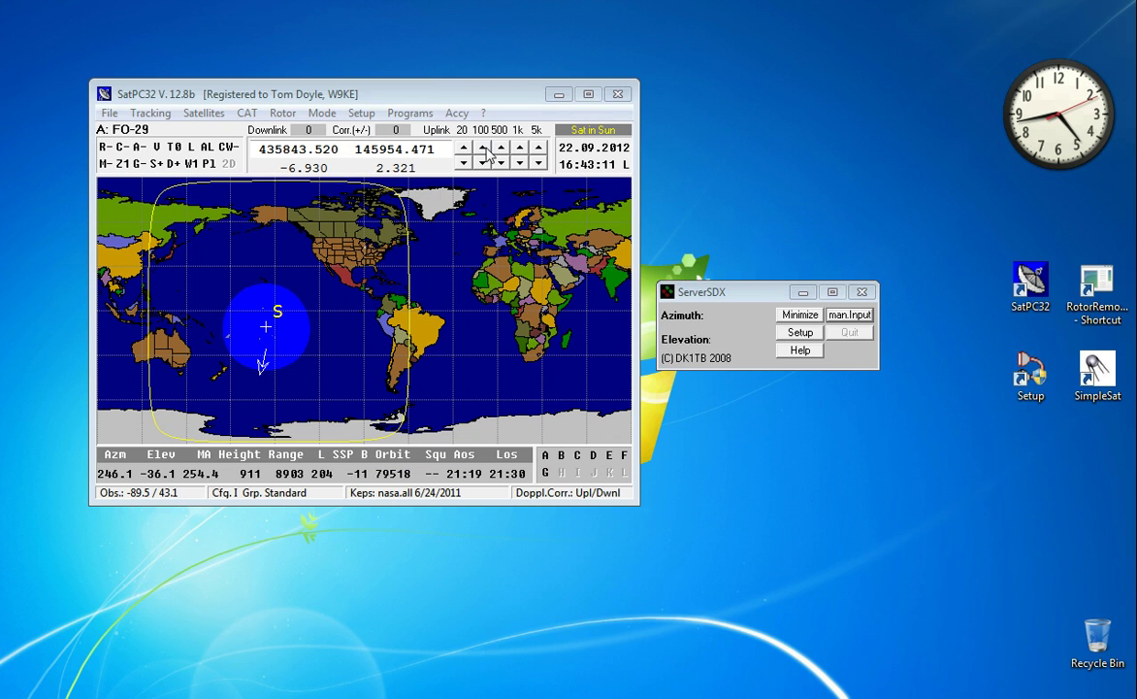
# Check the selected rotor interface/controller in SatPC32's Rotor Setup and close it without changes.
pyautogui.click(364, 115)
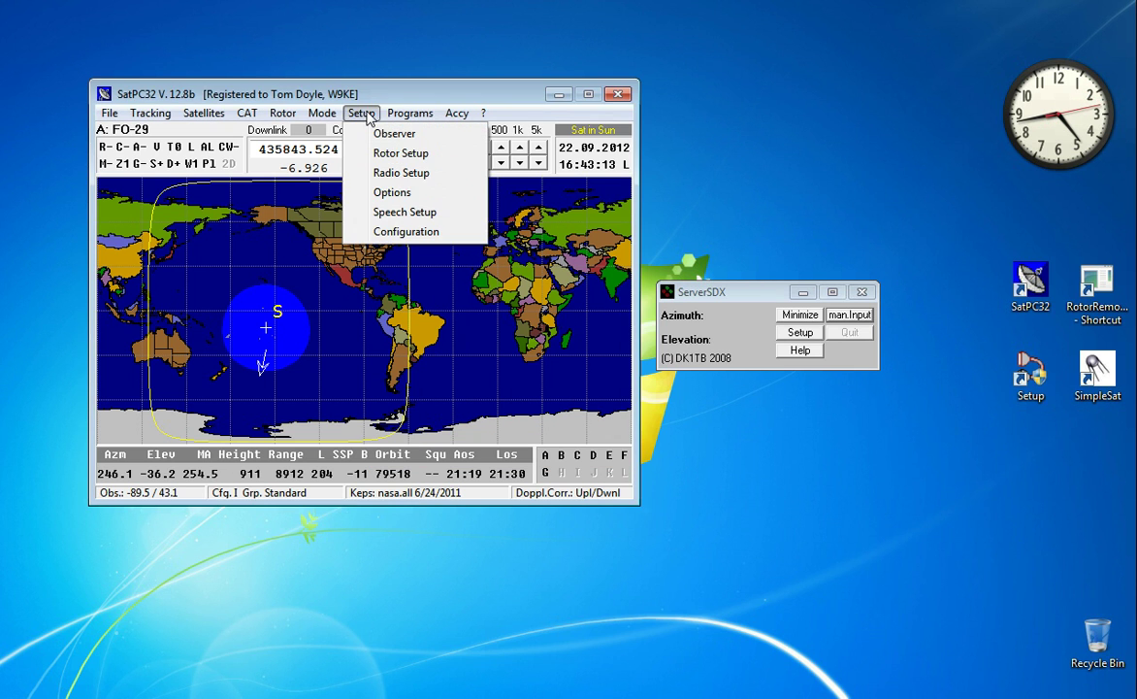
pyautogui.click(386, 154)
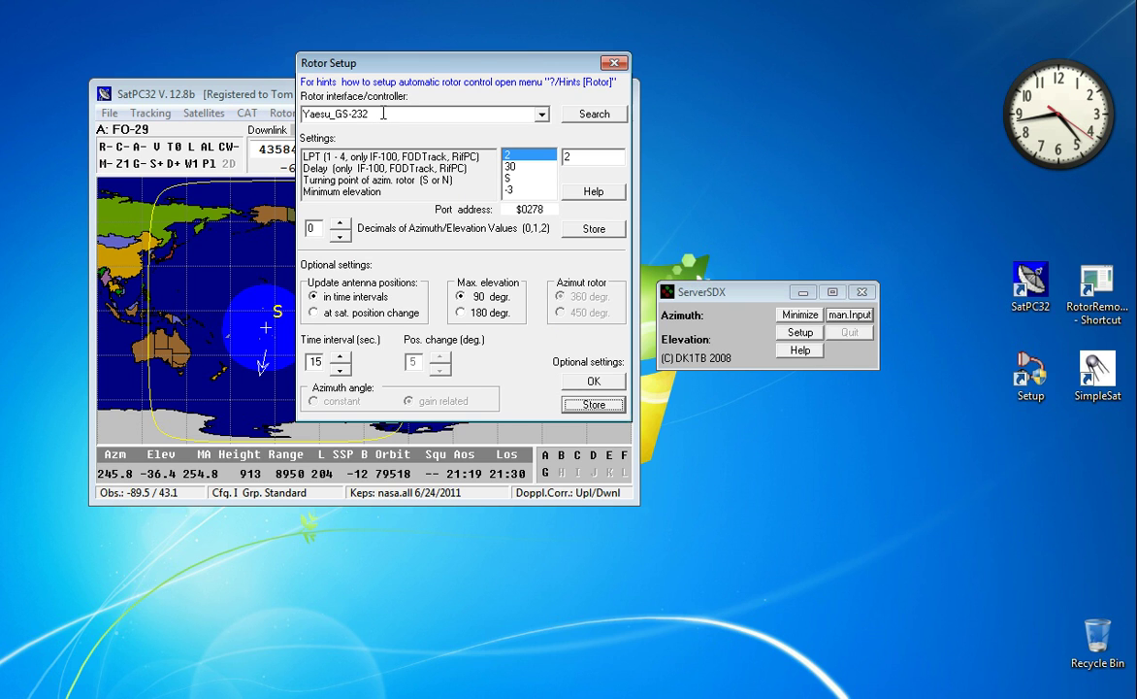
pyautogui.click(613, 63)
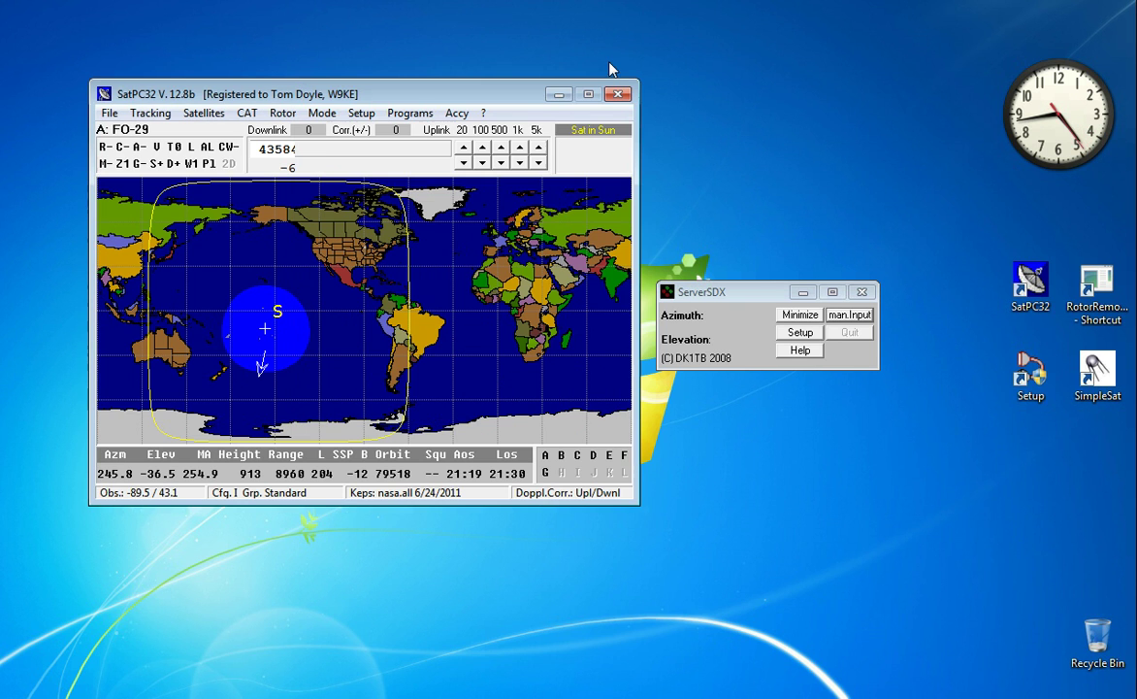
# Save the ServerSDX setup with COM port 5 and a baud rate of 9600.
pyautogui.click(809, 334)
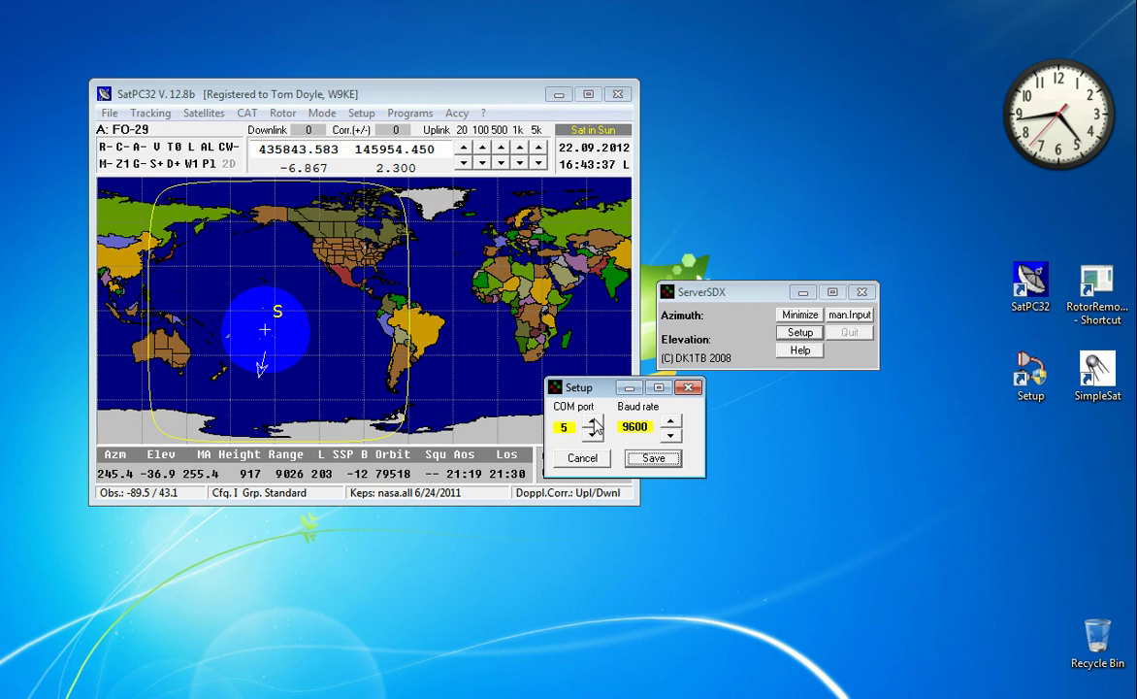
pyautogui.click(655, 458)
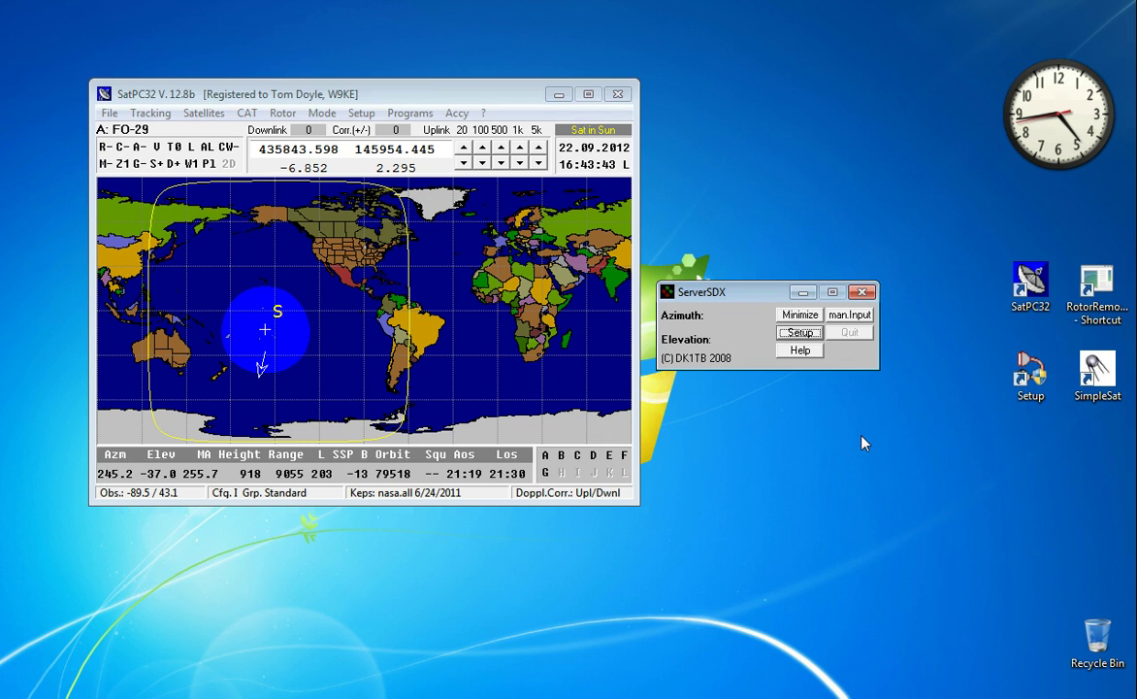
# Launch Rotor Remoter, place its window beside SatPC32 above ServerSDX, and check the available COM ports, keeping COM6.
pyautogui.doubleClick(1103, 291)
pyautogui.moveTo(606, 263); pyautogui.dragTo(846, 89)
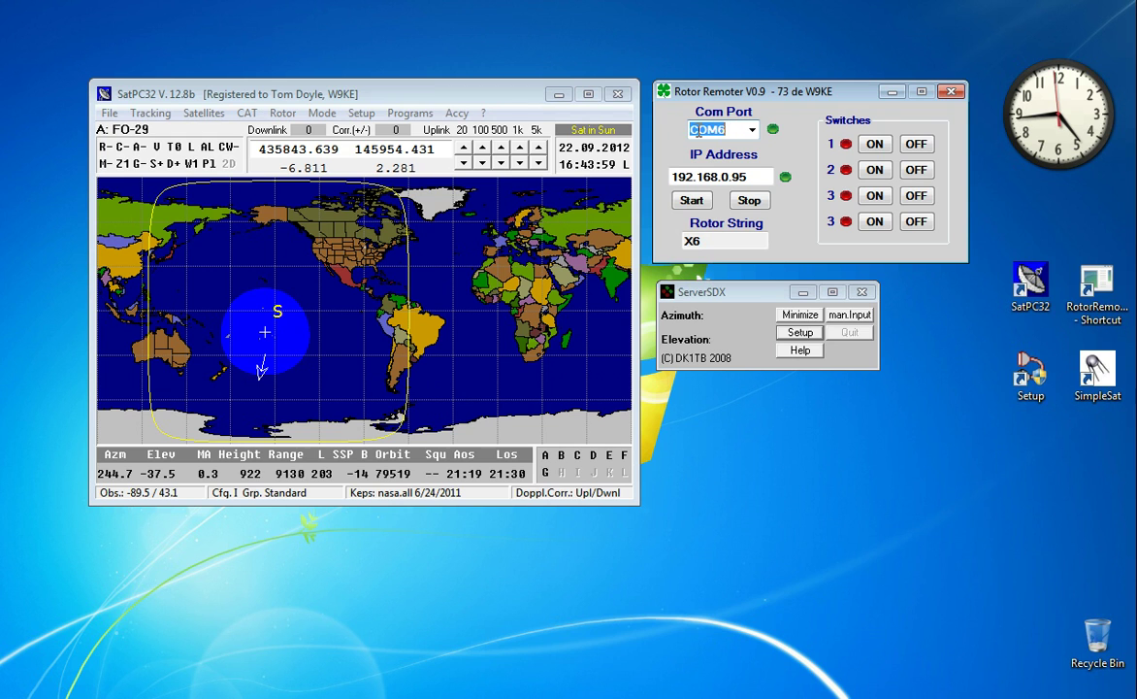
pyautogui.click(752, 130)
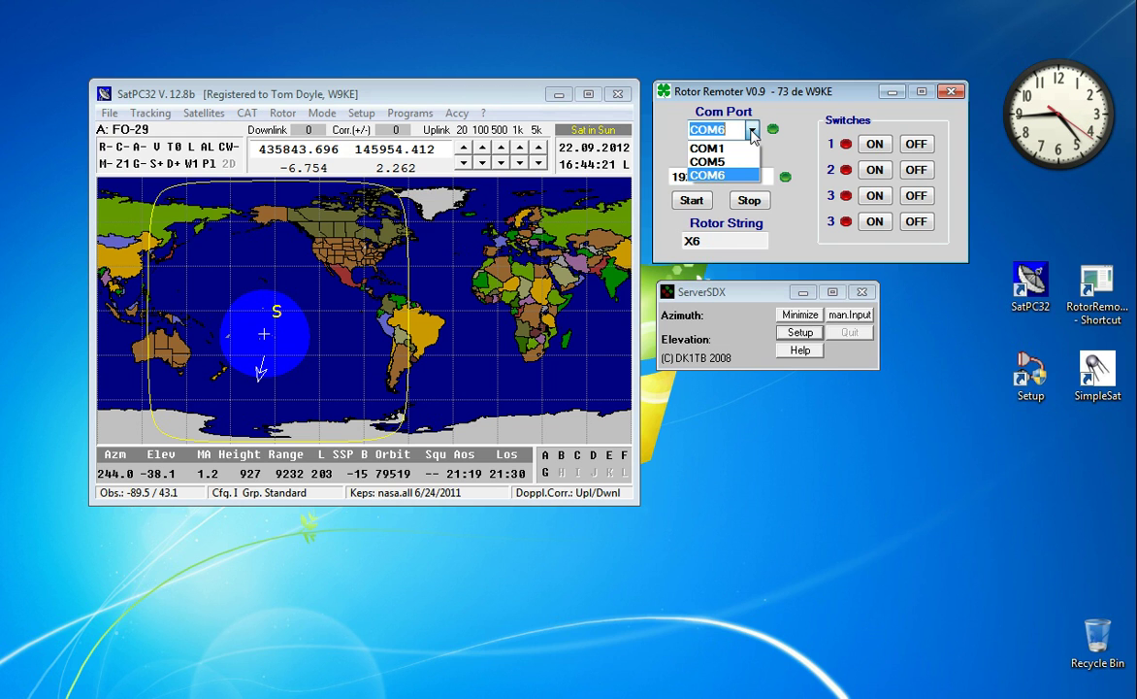
pyautogui.click(814, 89)
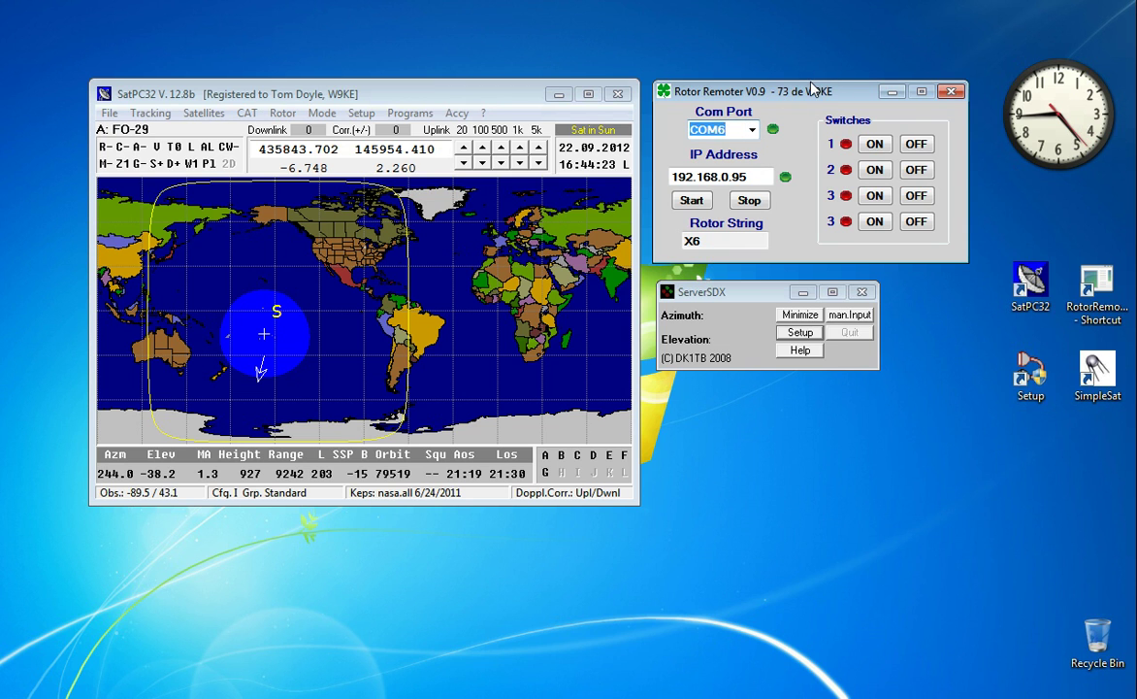
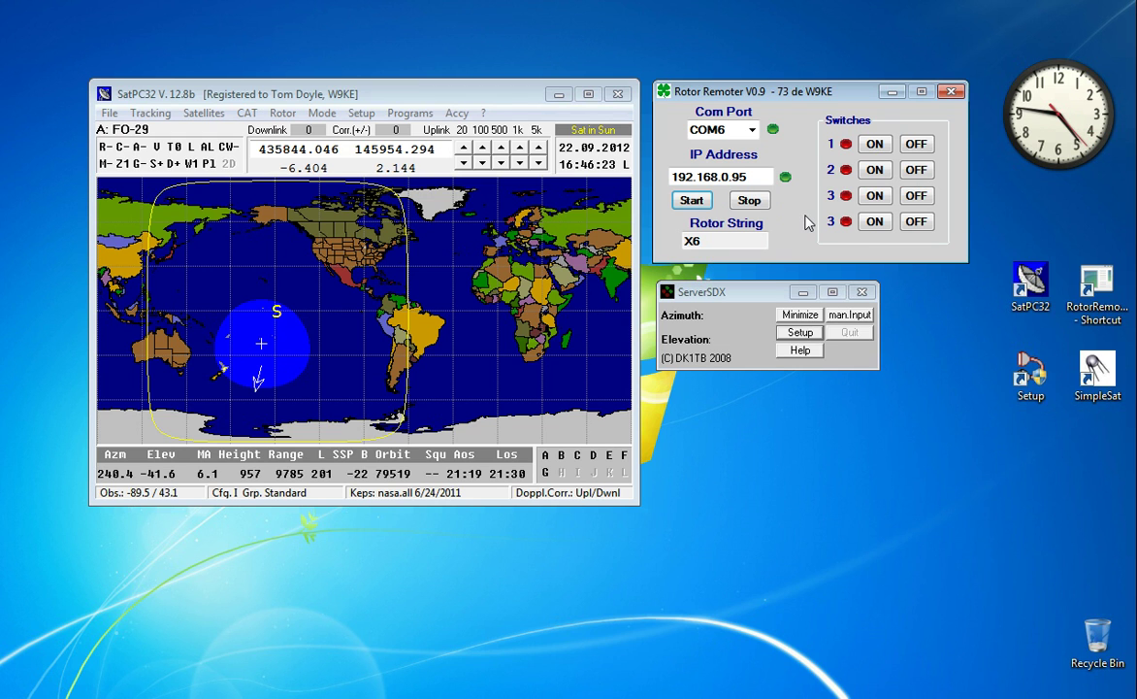
# Shift the ServerSDX window closer to Rotor Remoter and review the optional antenna update settings in SatPC32's Rotor Setup.
pyautogui.moveTo(768, 293); pyautogui.dragTo(764, 284)
pyautogui.click(781, 366)
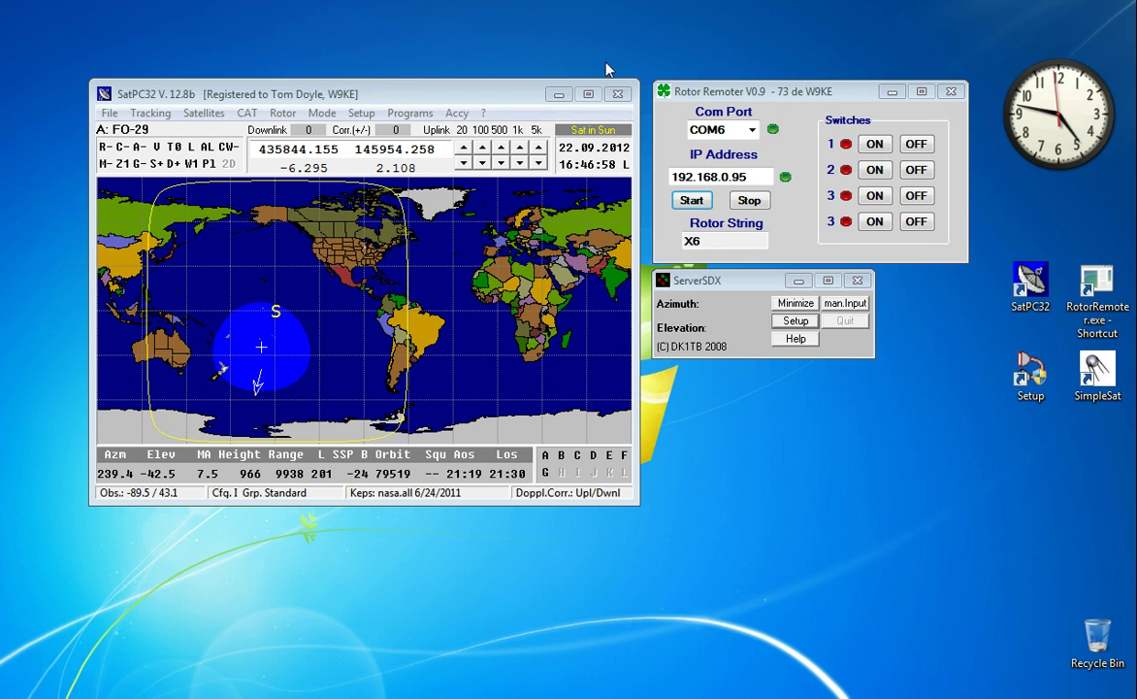
pyautogui.click(360, 114)
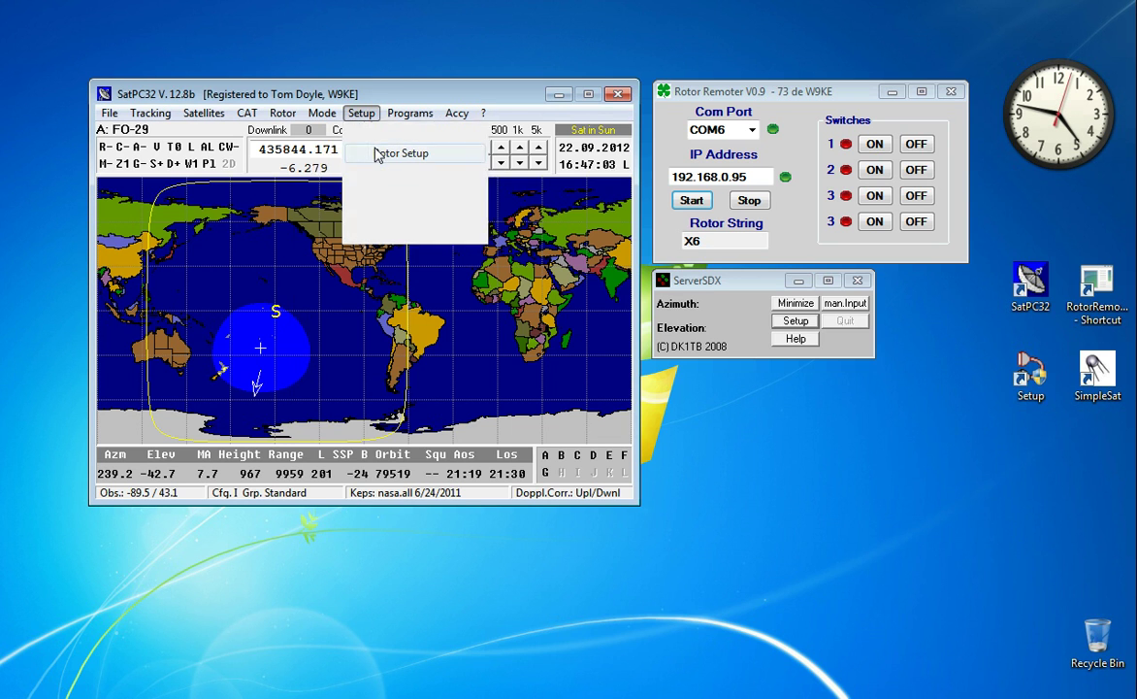
pyautogui.click(380, 154)
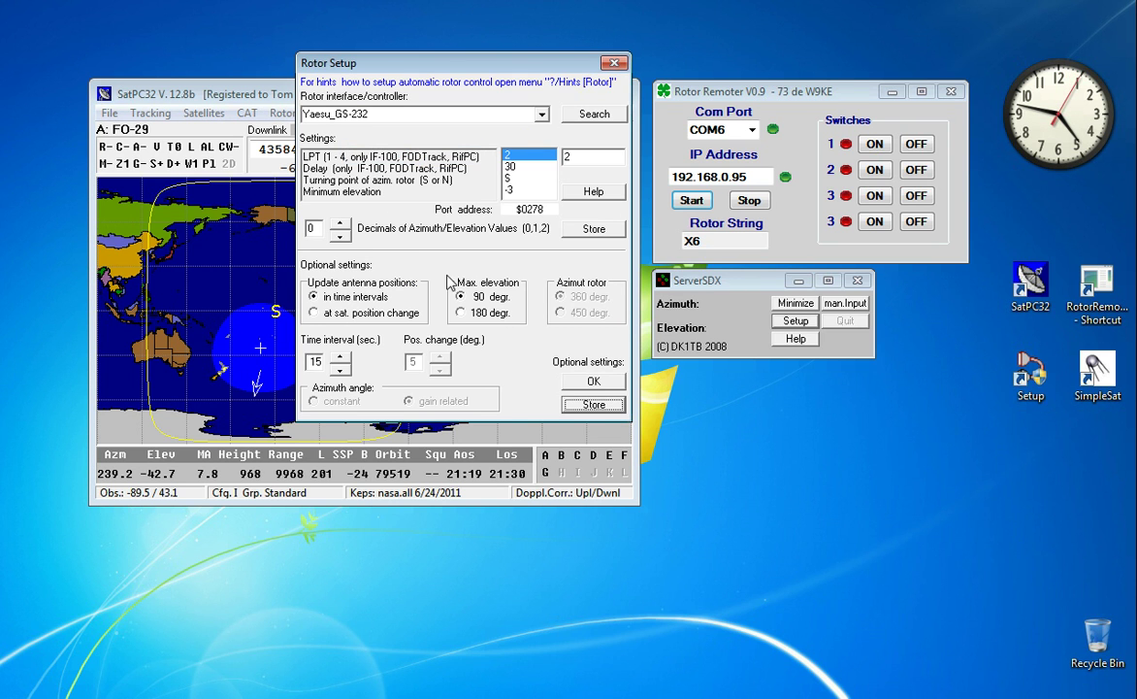
pyautogui.click(613, 63)
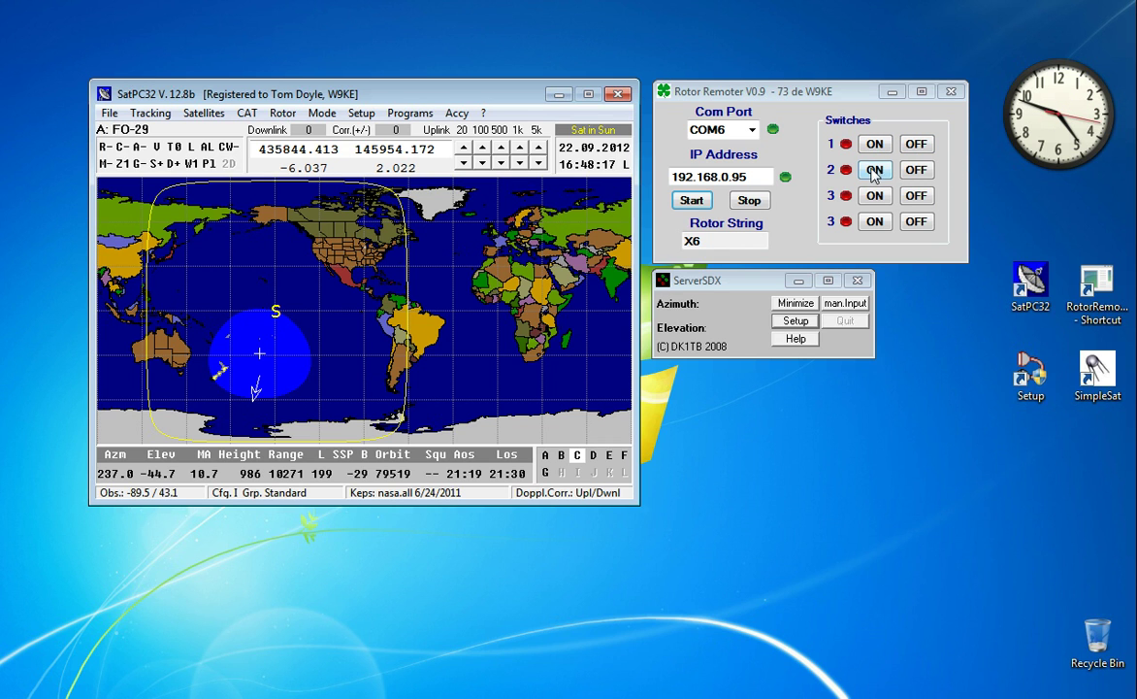
pyautogui.click(917, 172)
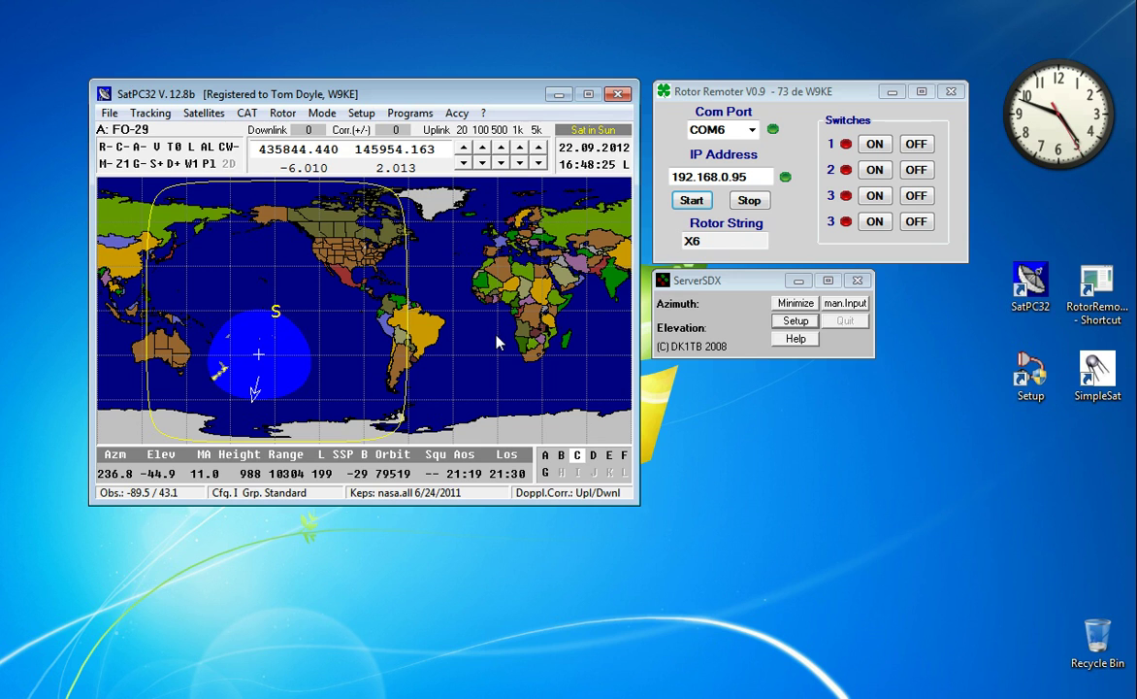
# Send the manual rotor command W200 000 from ServerSDX and close its manual input dialog.
pyautogui.click(845, 304)
pyautogui.moveTo(669, 369); pyautogui.dragTo(777, 391)
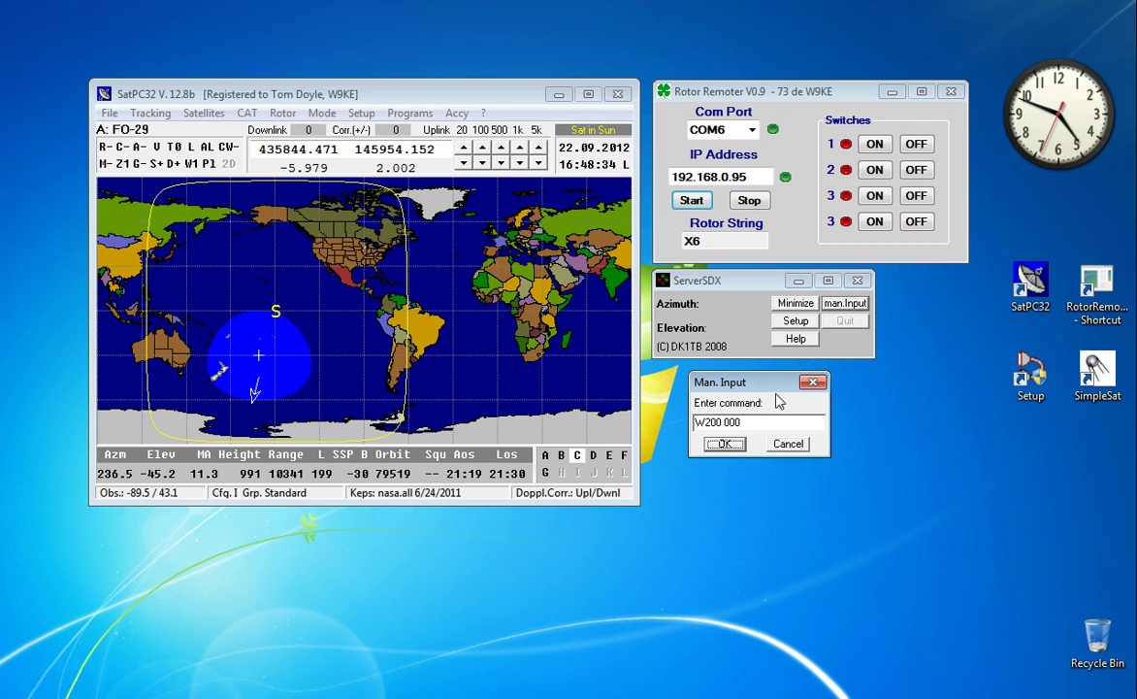
pyautogui.click(728, 446)
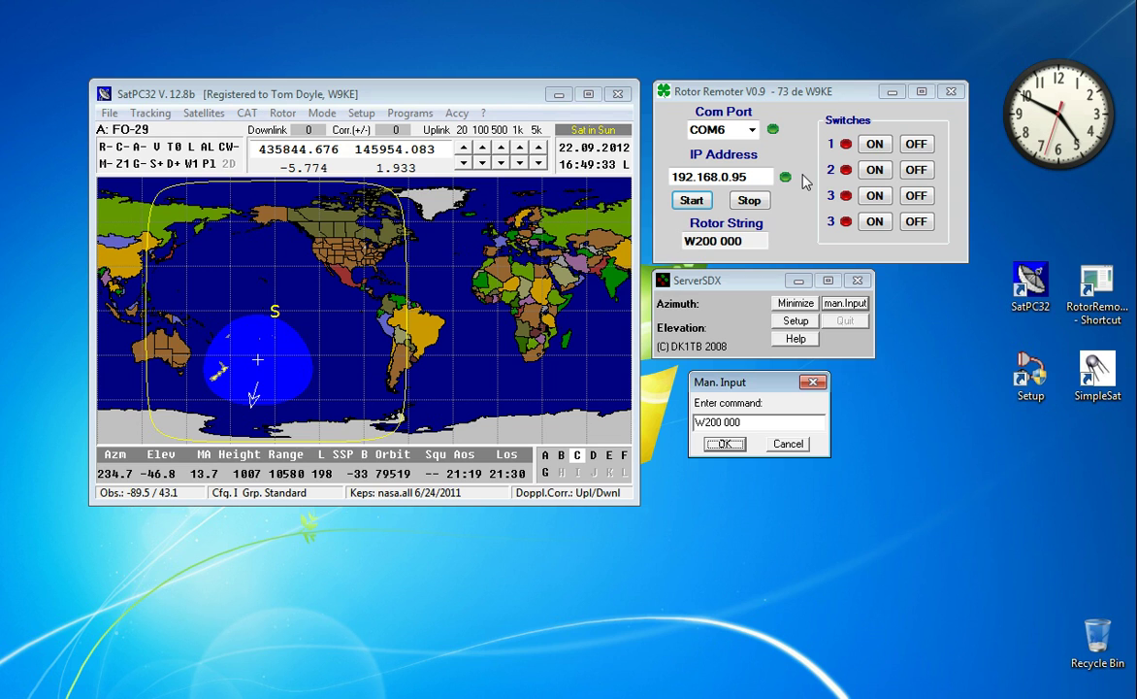
pyautogui.click(801, 446)
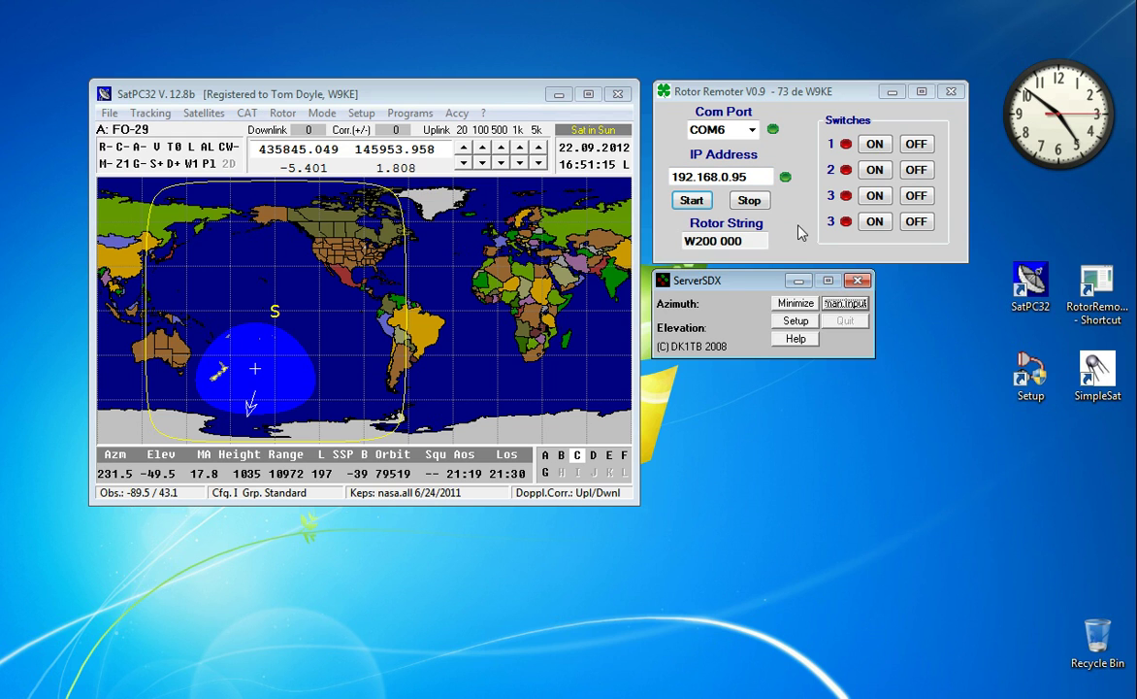
# In Rotor Remoter, turn switch 1 on and back off, and turn on switch 2 and both switches labelled 3.
pyautogui.click(875, 146)
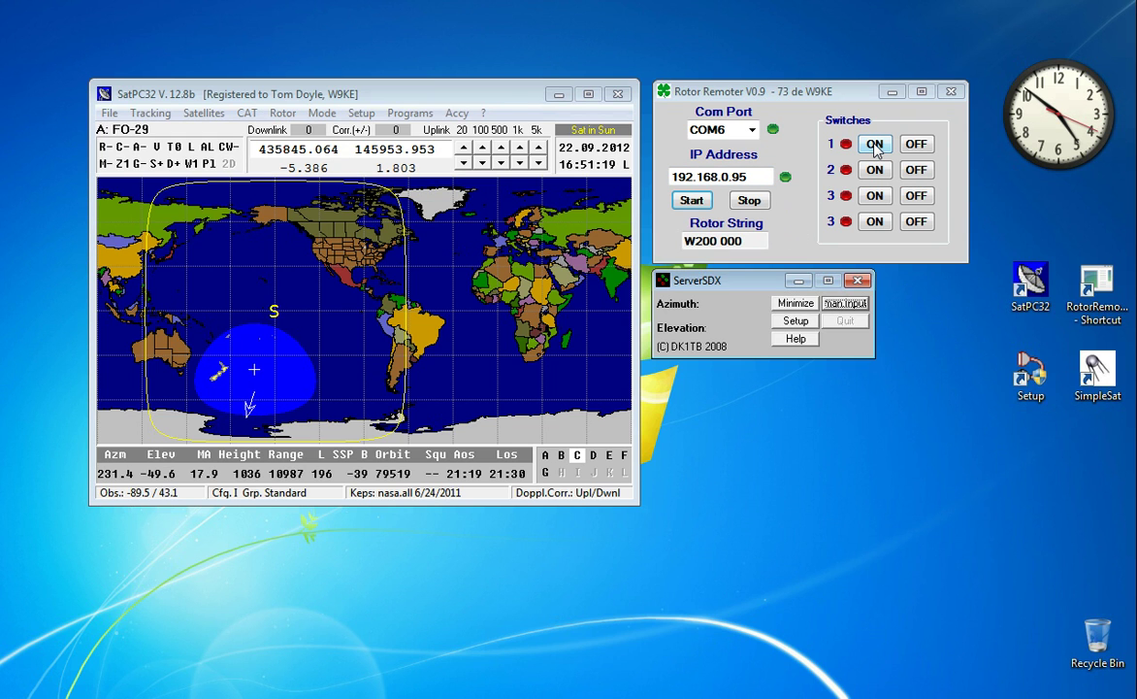
pyautogui.click(875, 145)
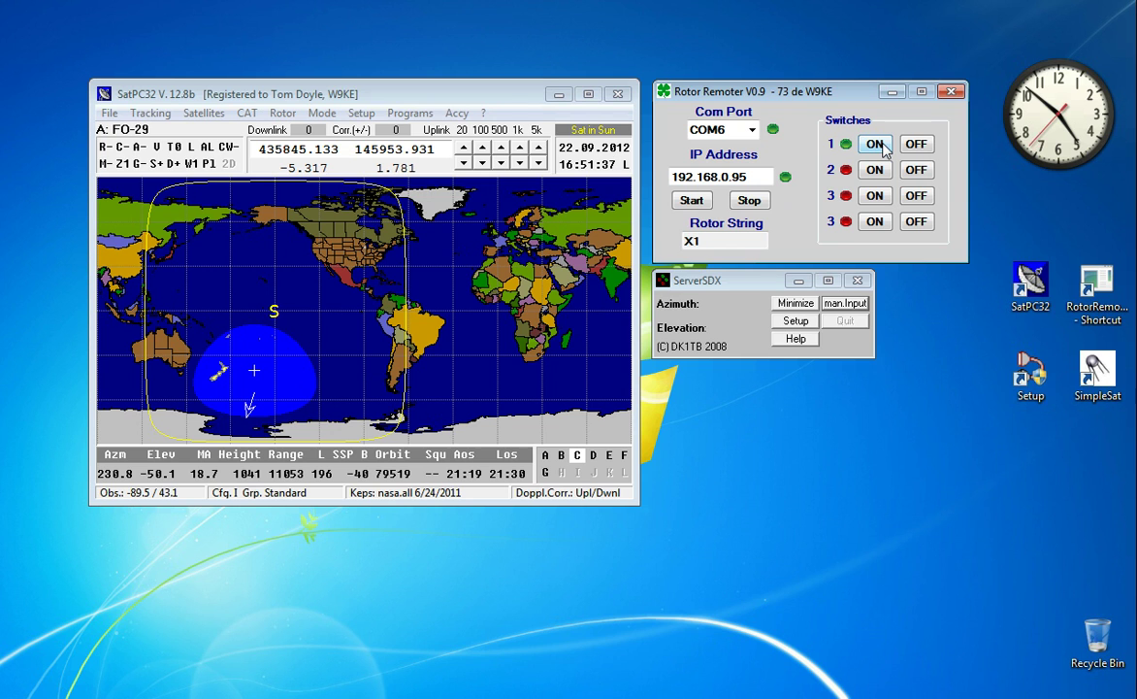
pyautogui.click(916, 144)
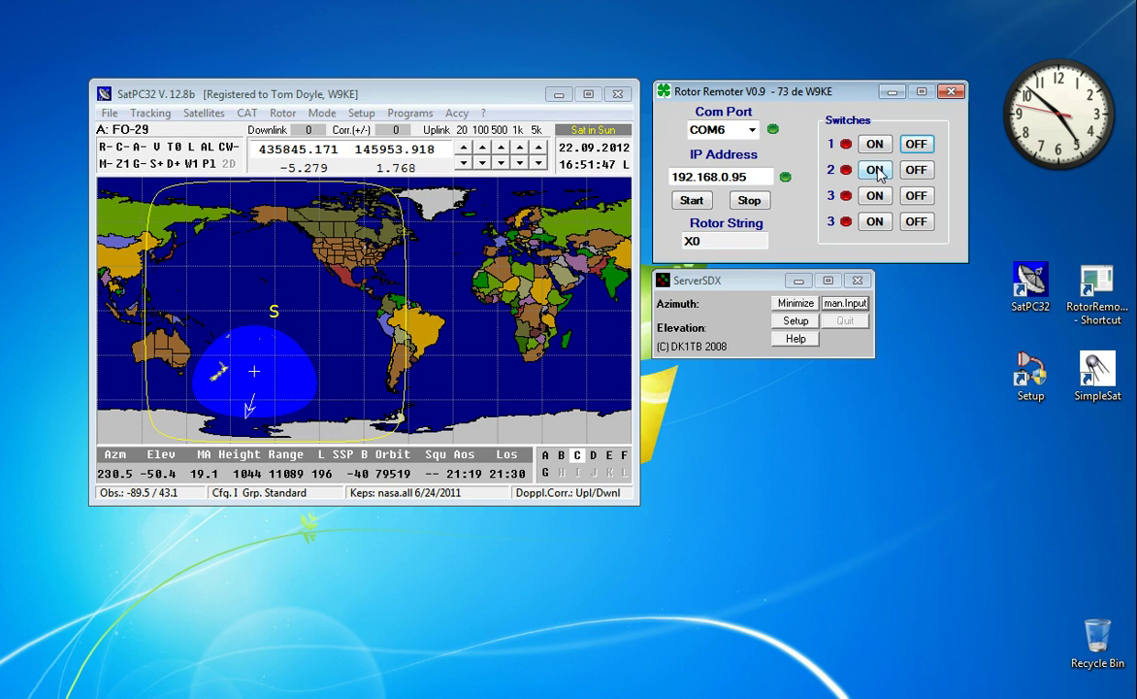
pyautogui.click(877, 170)
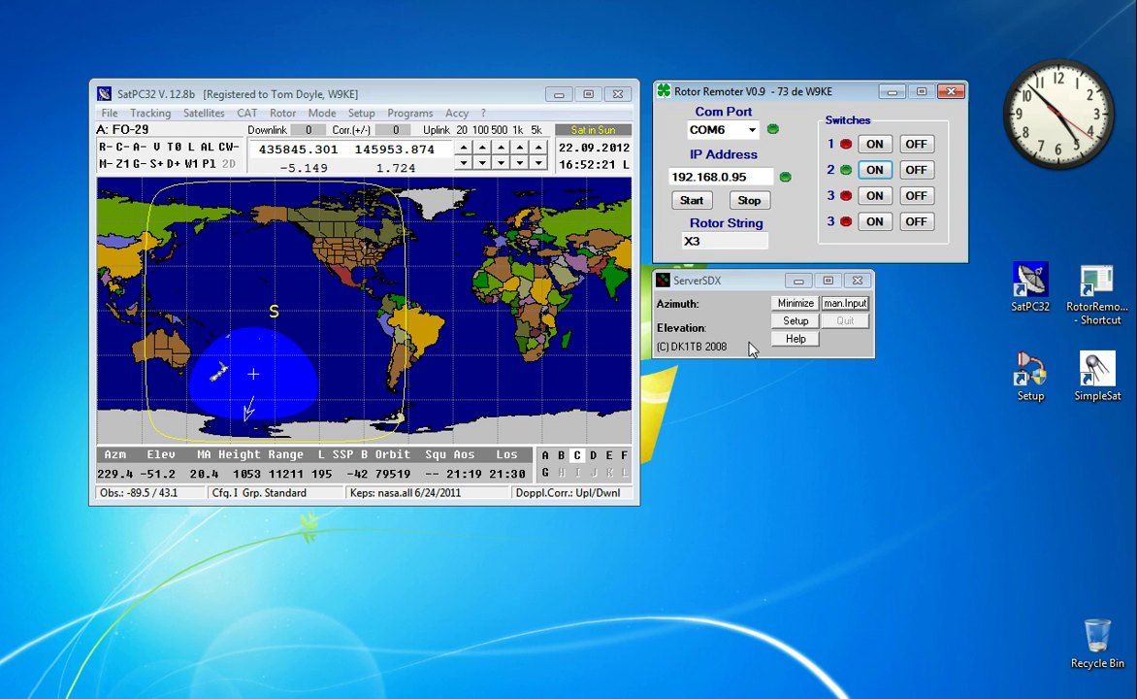
pyautogui.click(917, 196)
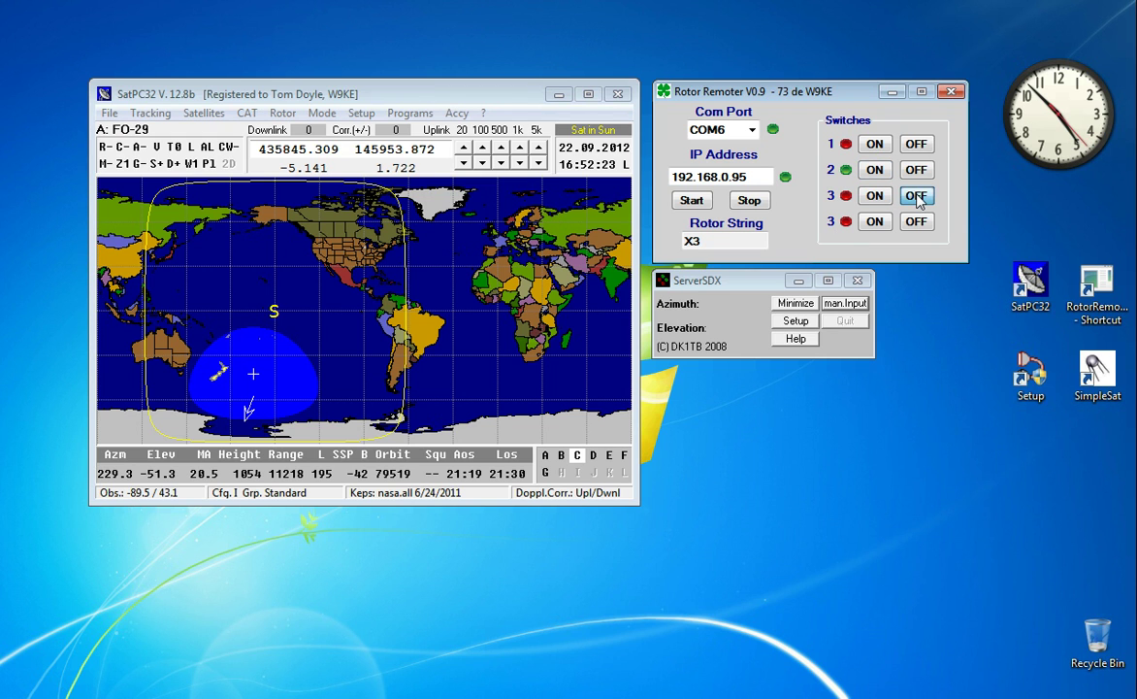
pyautogui.click(875, 196)
pyautogui.click(879, 222)
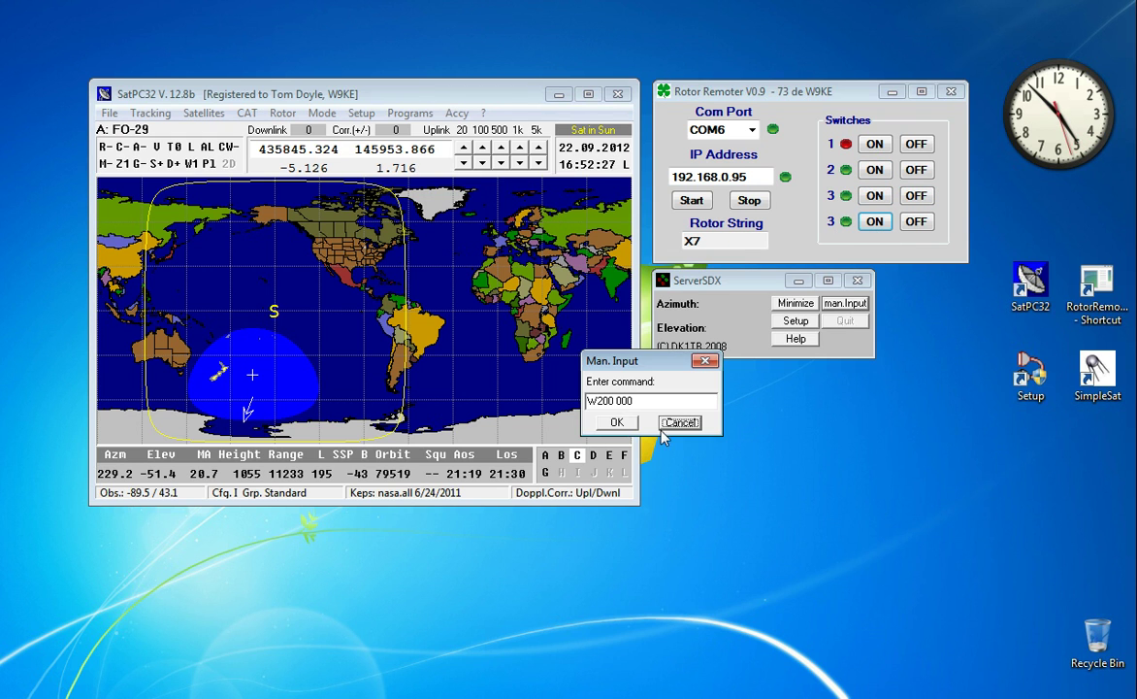
# Send W200 000 from ServerSDX once more with the Rotor Remoter switches on, and dismiss the dialog.
pyautogui.click(621, 427)
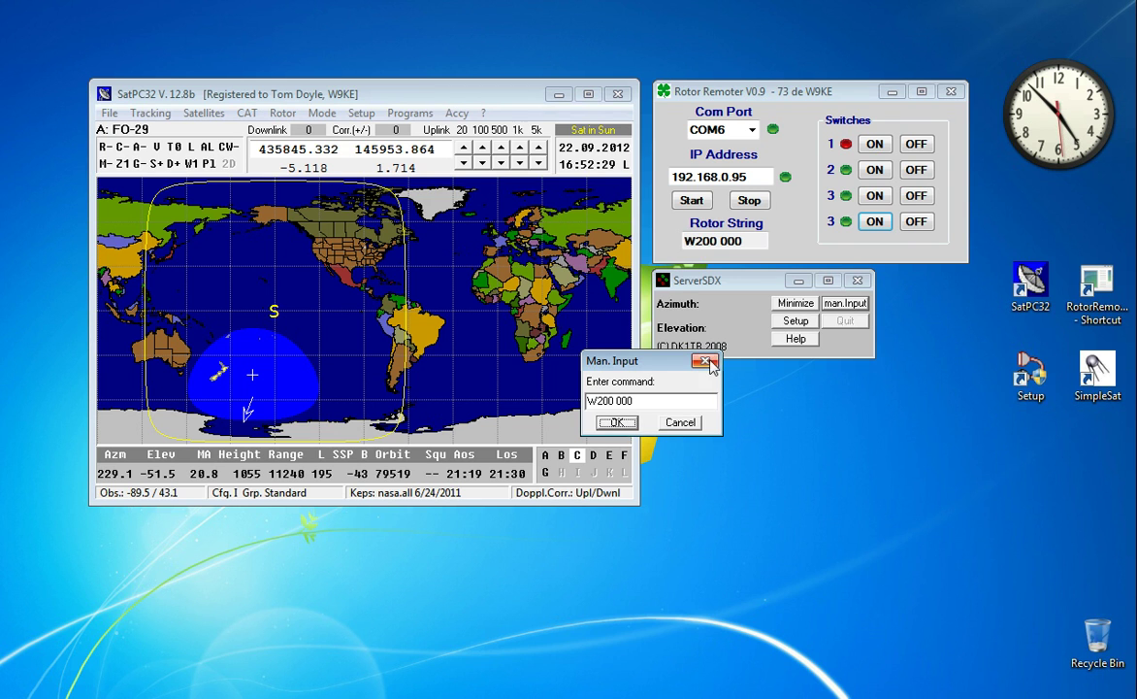
pyautogui.click(684, 423)
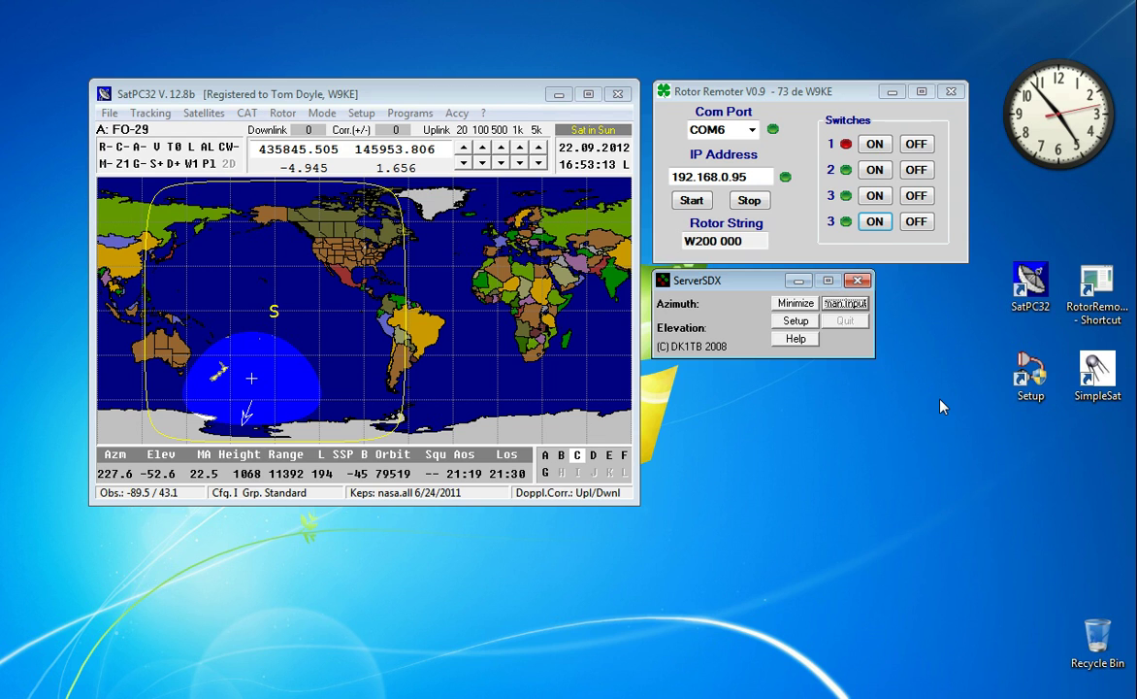
# Close Rotor Remoter and SatPC32.
pyautogui.click(952, 92)
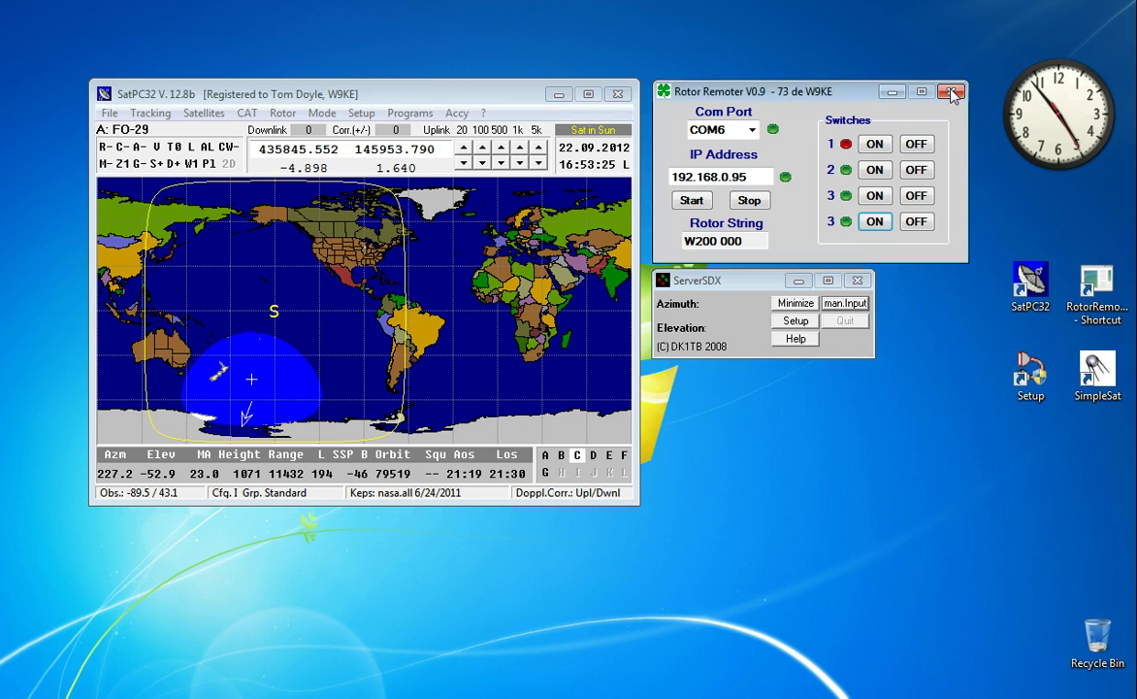
pyautogui.click(617, 95)
pyautogui.click(617, 95)
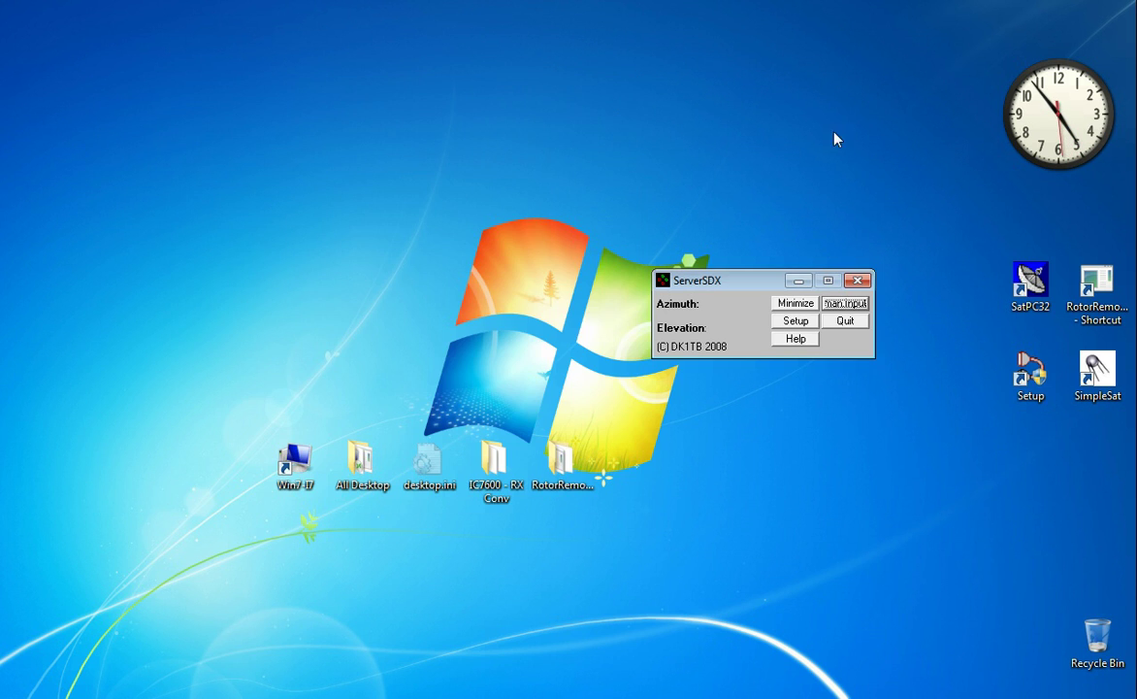
# Launch SimpleSat and move its window near the upper edge of the desktop.
pyautogui.doubleClick(1097, 371)
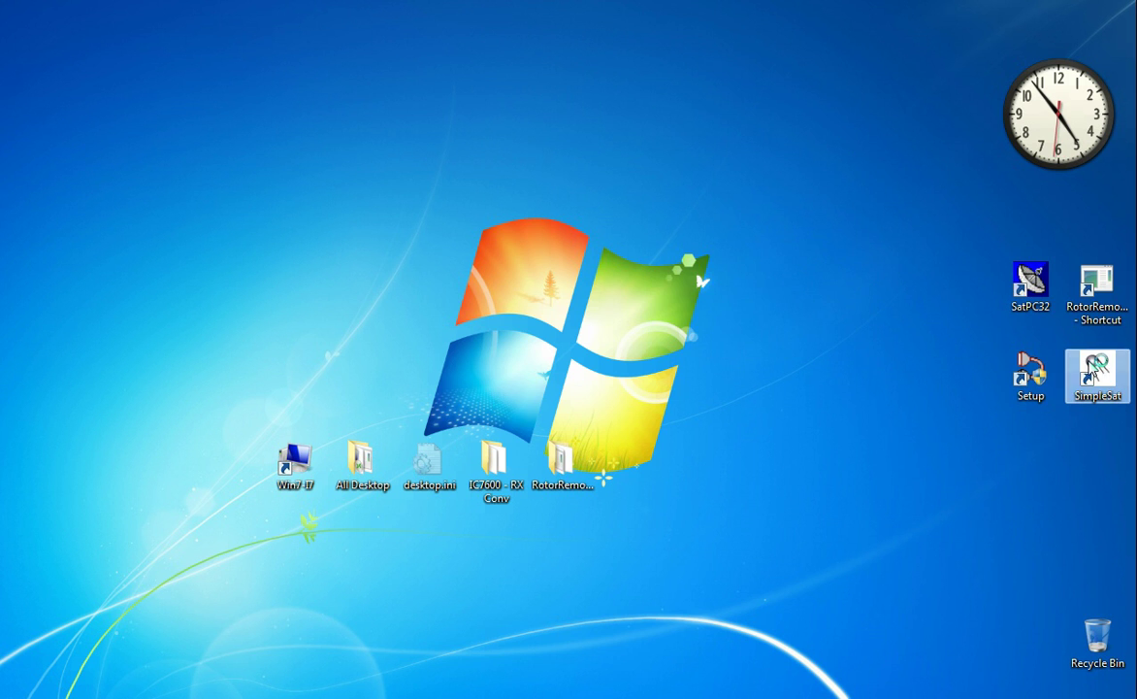
pyautogui.click(637, 448)
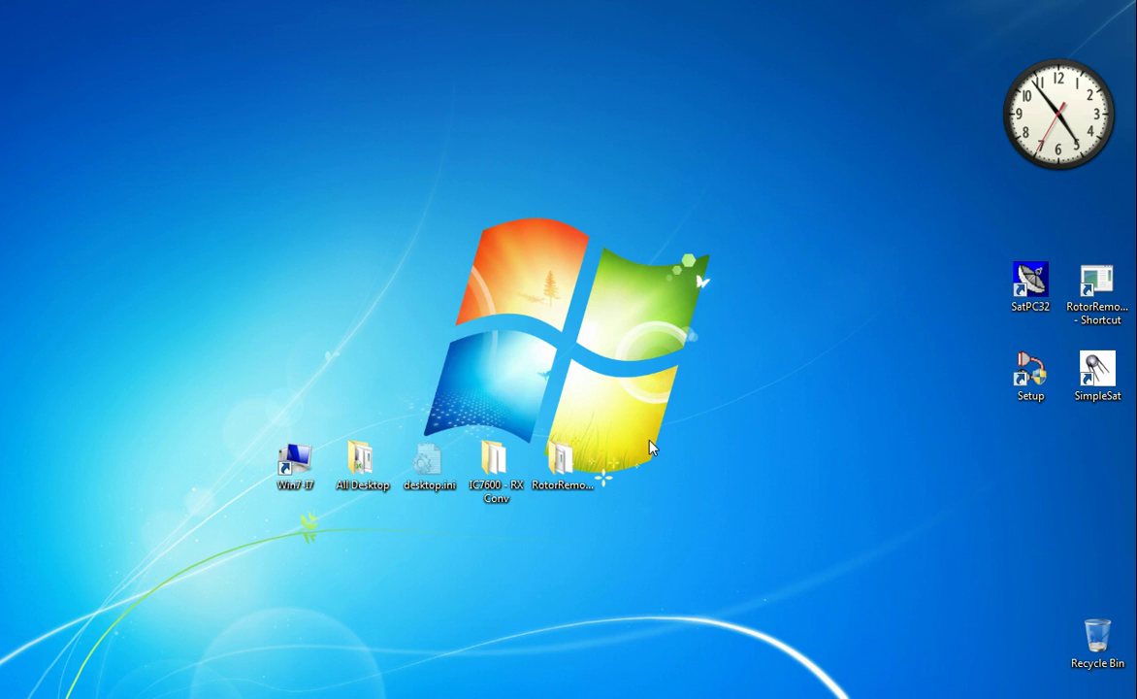
pyautogui.click(674, 411)
pyautogui.moveTo(762, 117); pyautogui.dragTo(729, 34)
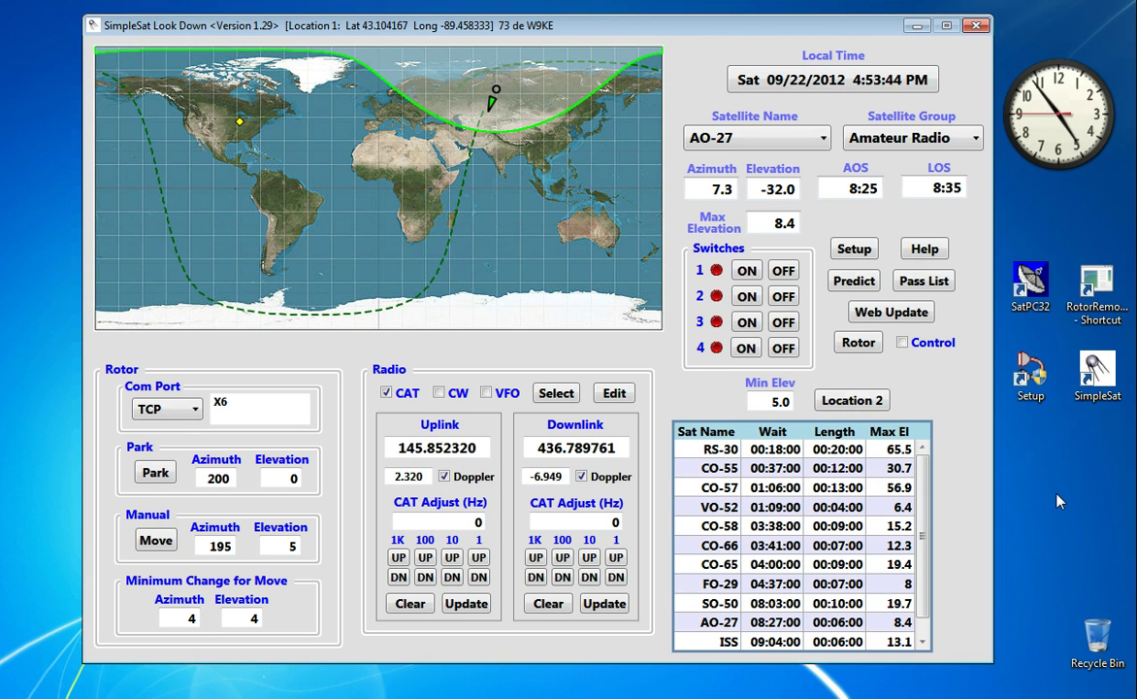
# Keep the SimpleSat rotor Com Port on TCP and turn on switch 1.
pyautogui.click(197, 415)
pyautogui.click(156, 475)
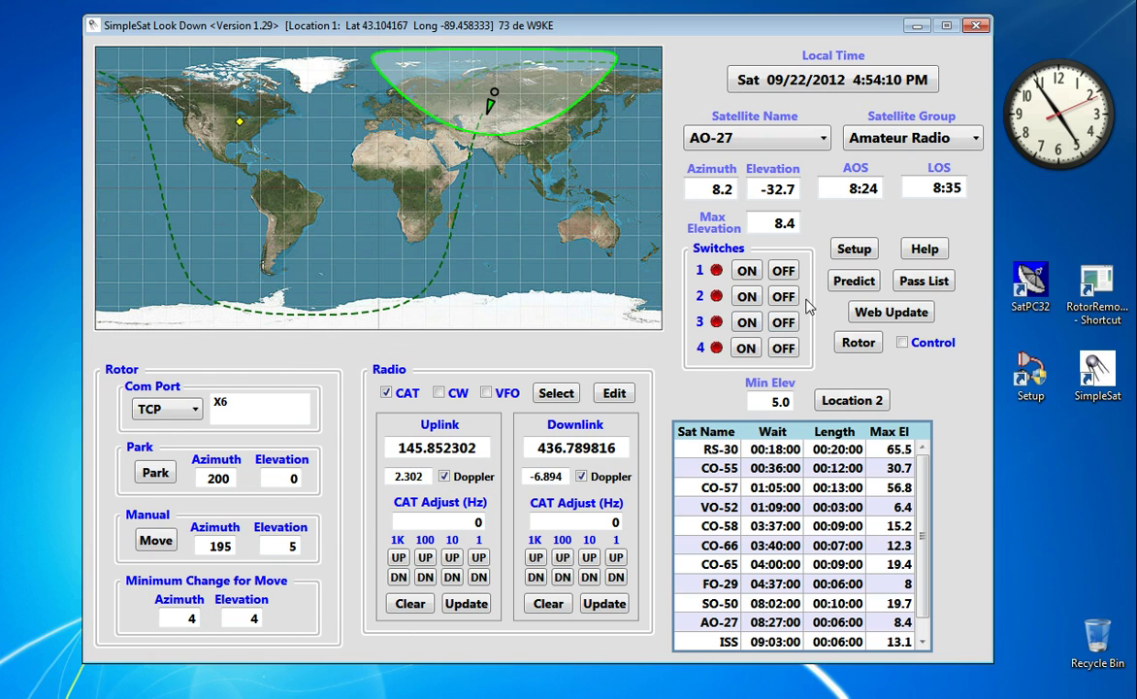
pyautogui.click(796, 272)
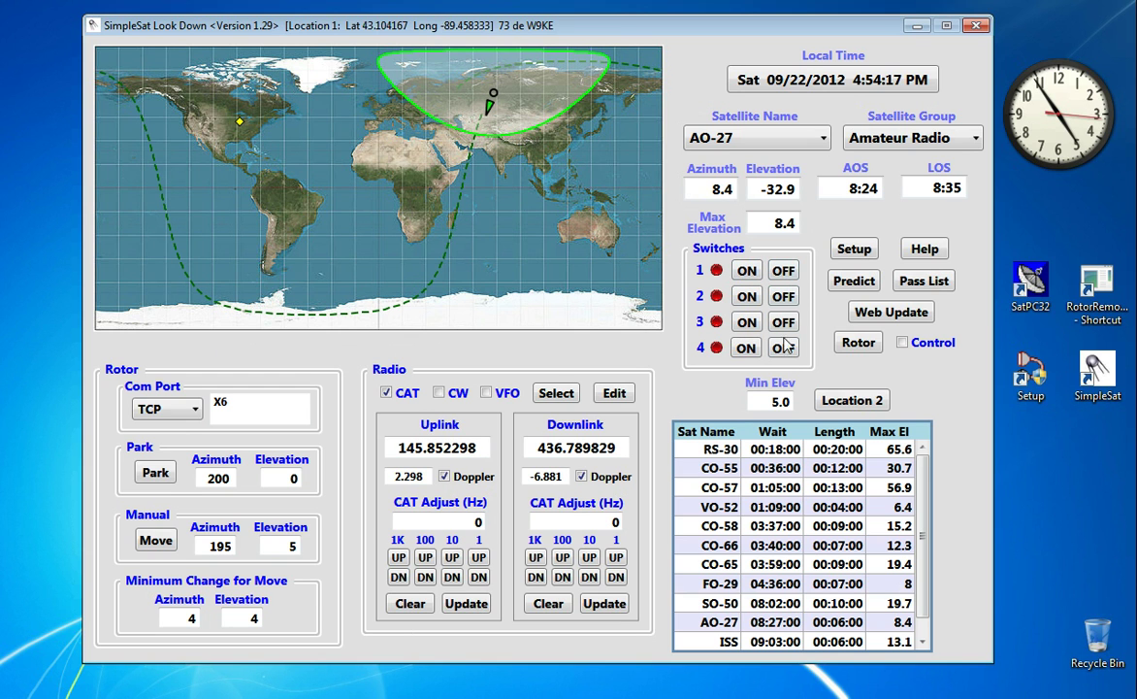
pyautogui.click(744, 278)
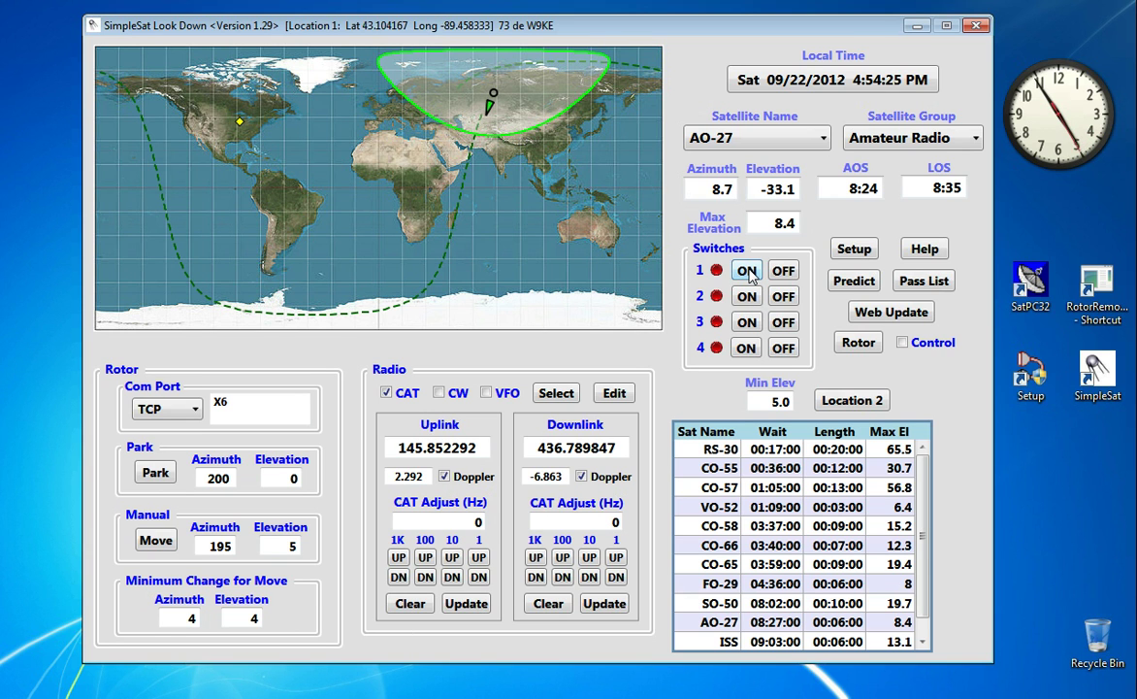
pyautogui.click(748, 273)
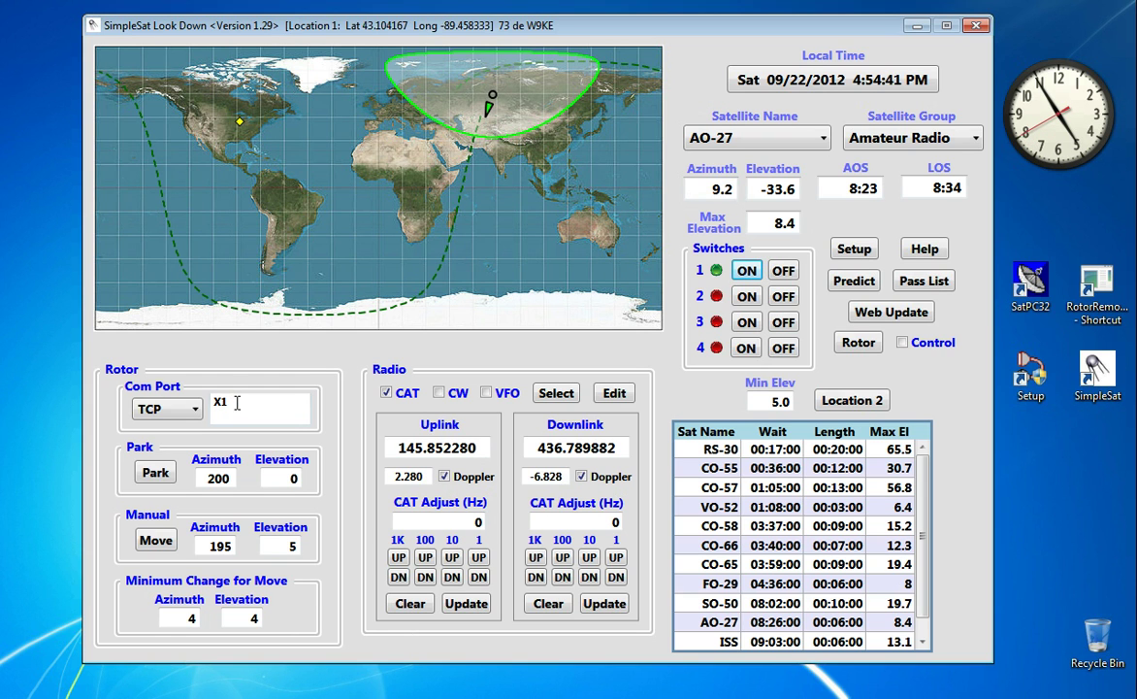
# Park the rotor at azimuth 200 and elevation 0, and close SimpleSat.
pyautogui.click(155, 472)
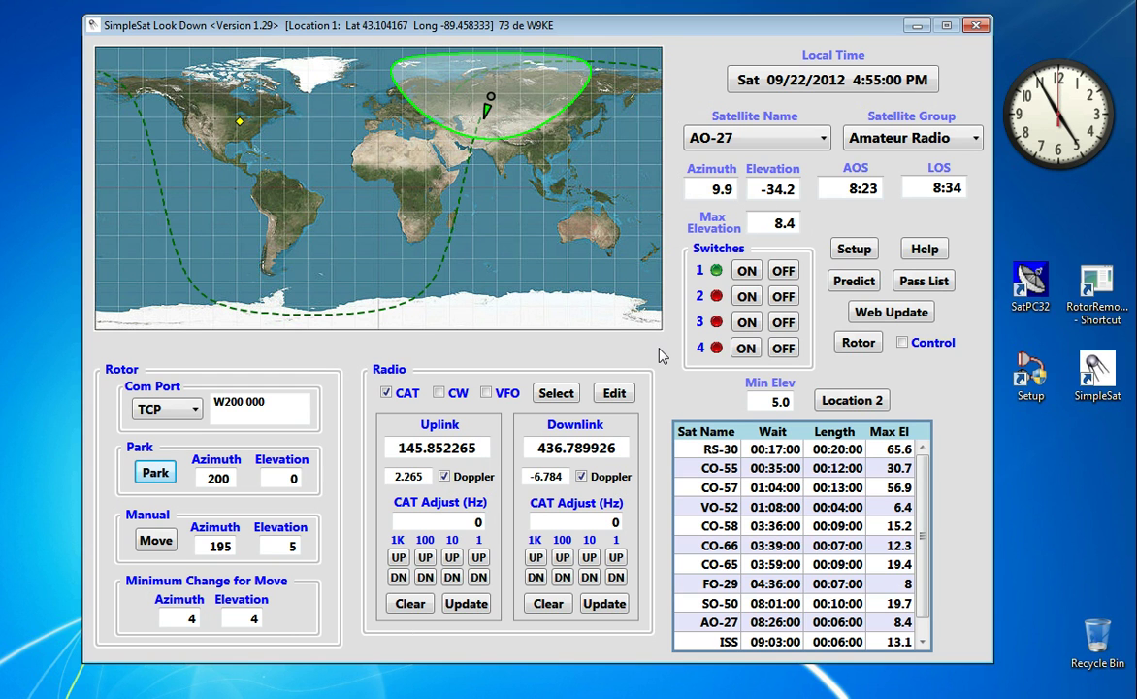
pyautogui.click(977, 26)
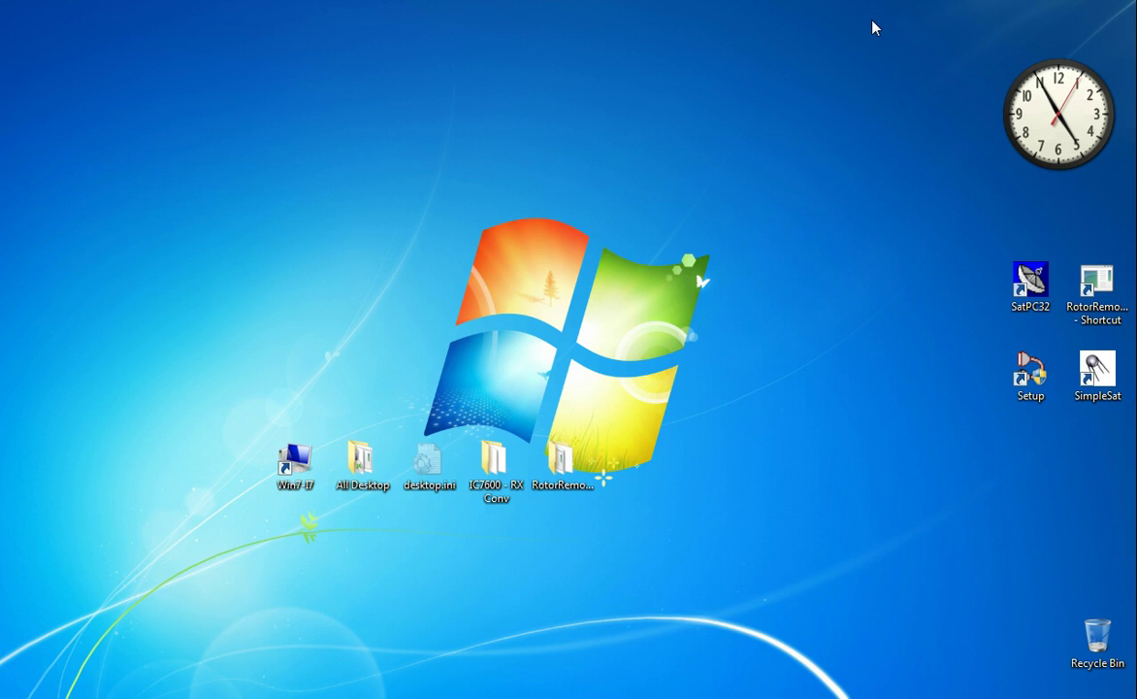